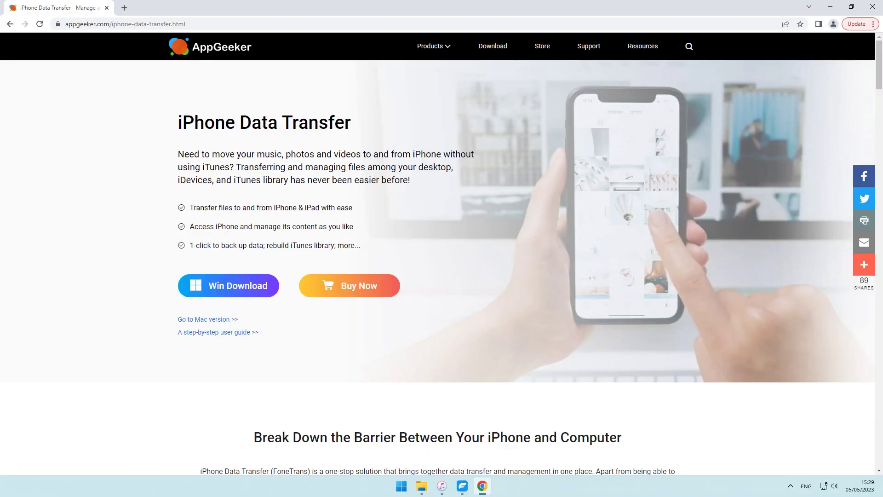
scroll(441, 249, "down", 3)
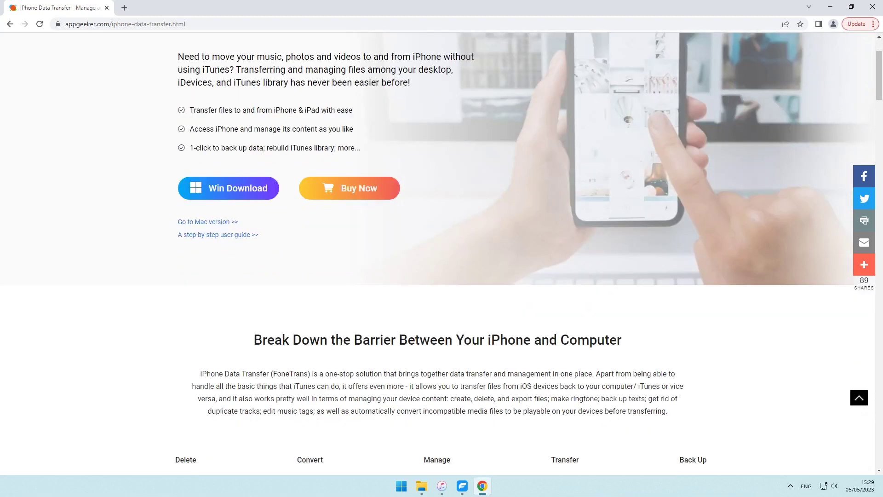
scroll(442, 249, "down", 3)
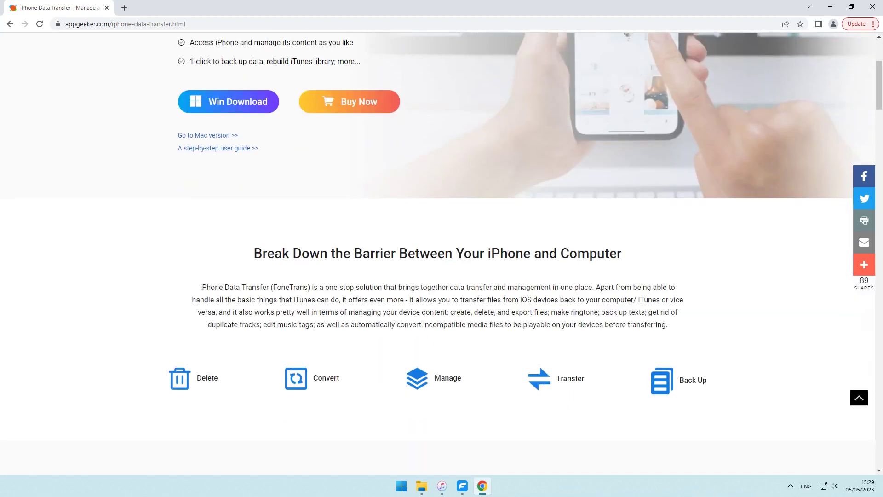
scroll(441, 249, "down", 2)
scroll(442, 248, "down", 2)
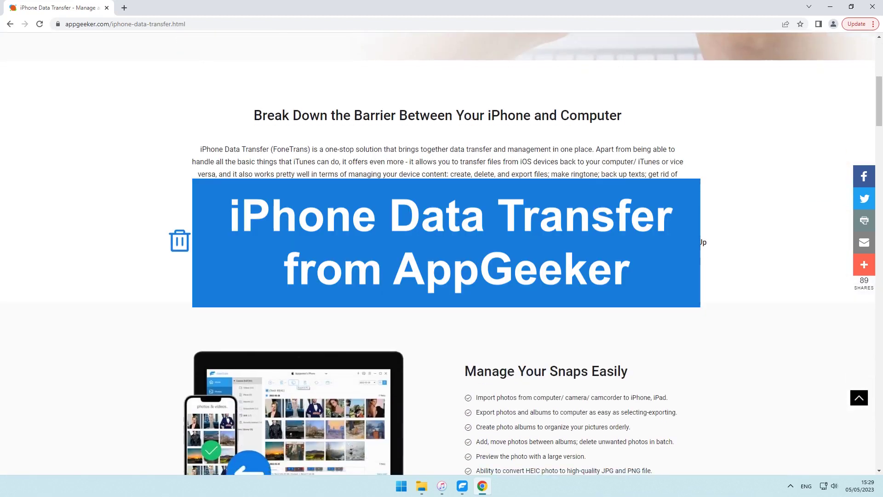
scroll(442, 249, "down", 2)
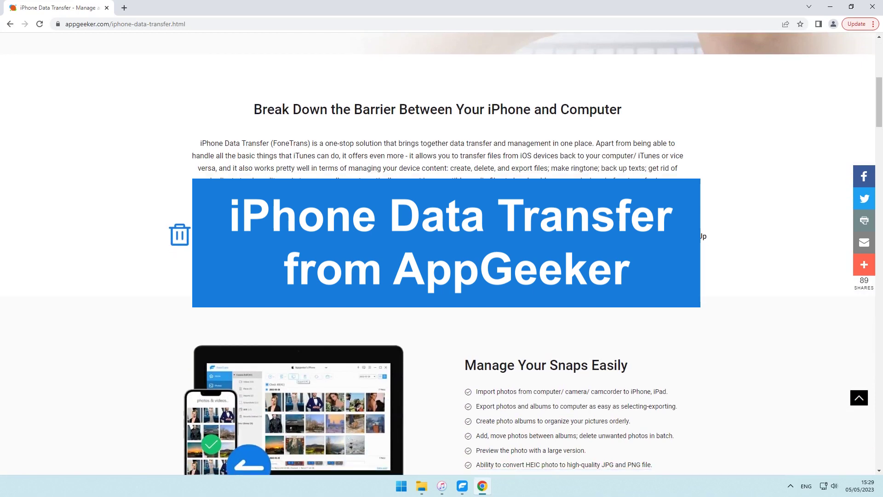
scroll(442, 249, "down", 3)
scroll(441, 248, "down", 2)
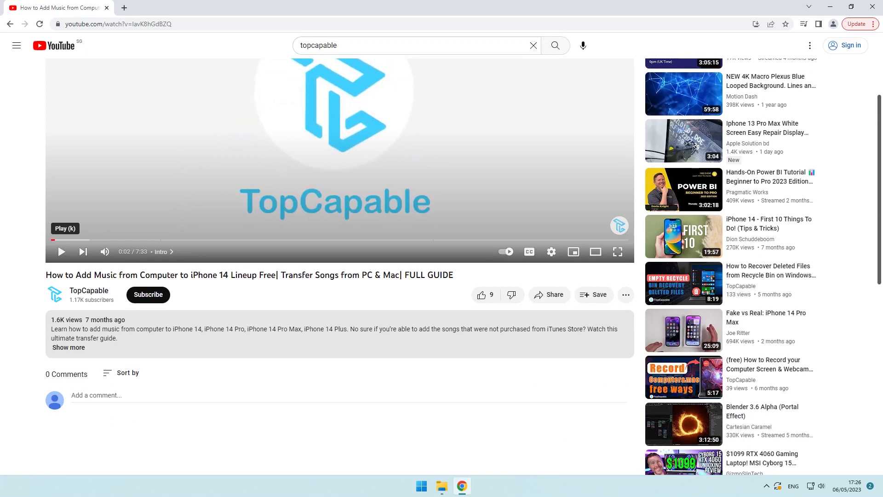
Step: Expand the tutorial's description and open its AppGeeker website link in a new tab
left_click(68, 348)
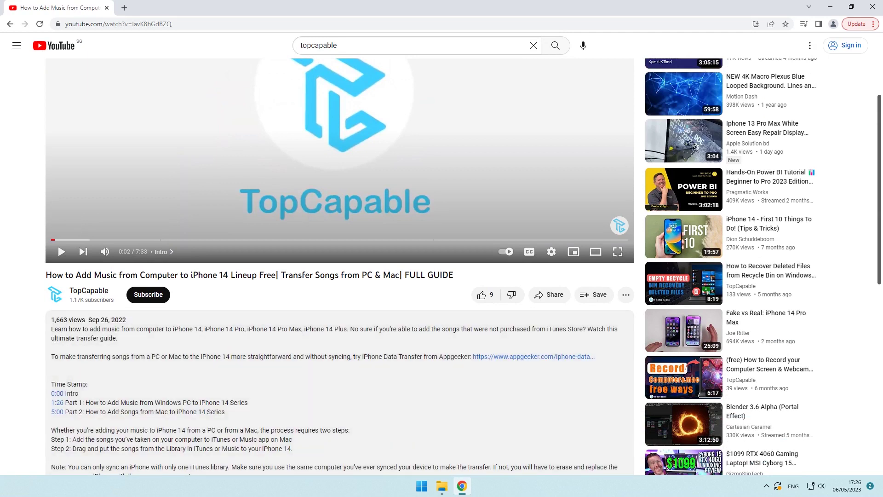
scroll(338, 276, "down", 2)
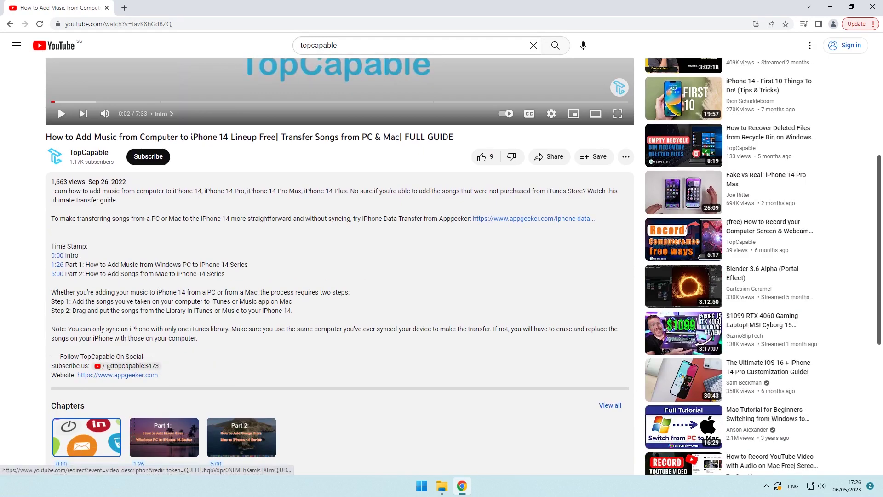
left_click(118, 374)
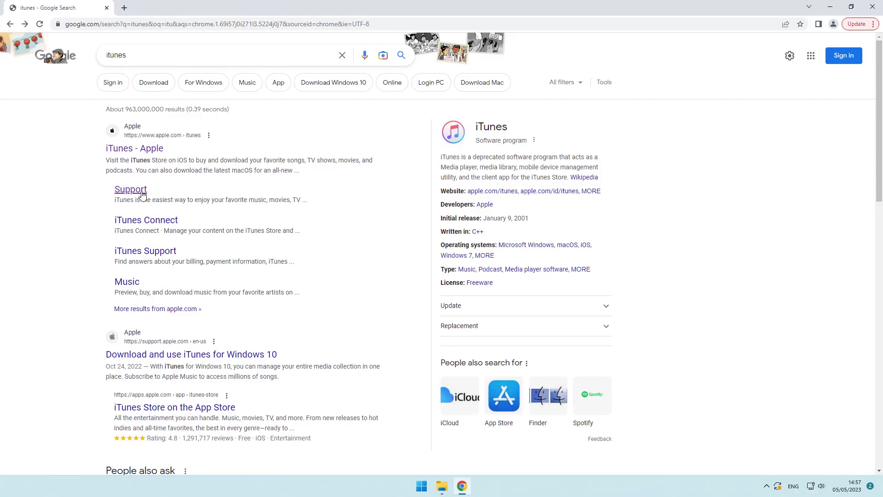
Step: Download the iTunes 12.10.11 for Windows (32 bit) installer from Apple Support
left_click(142, 193)
scroll(141, 193, "down", 1)
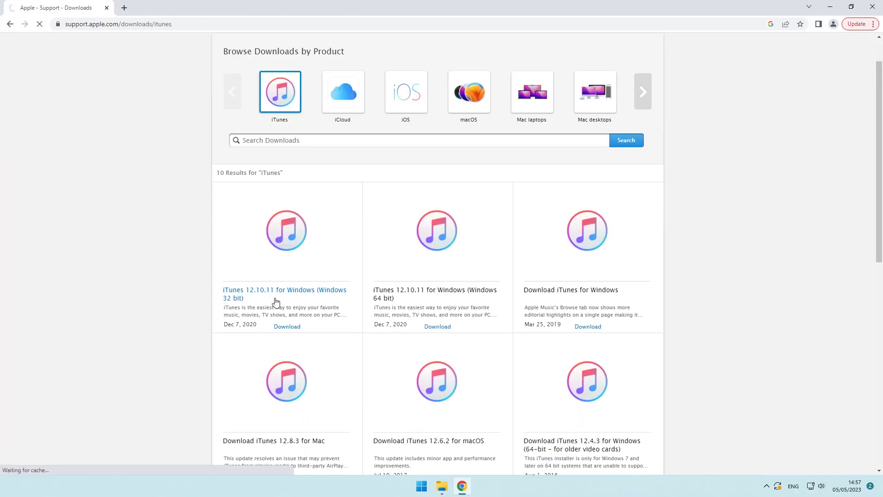
left_click(288, 326)
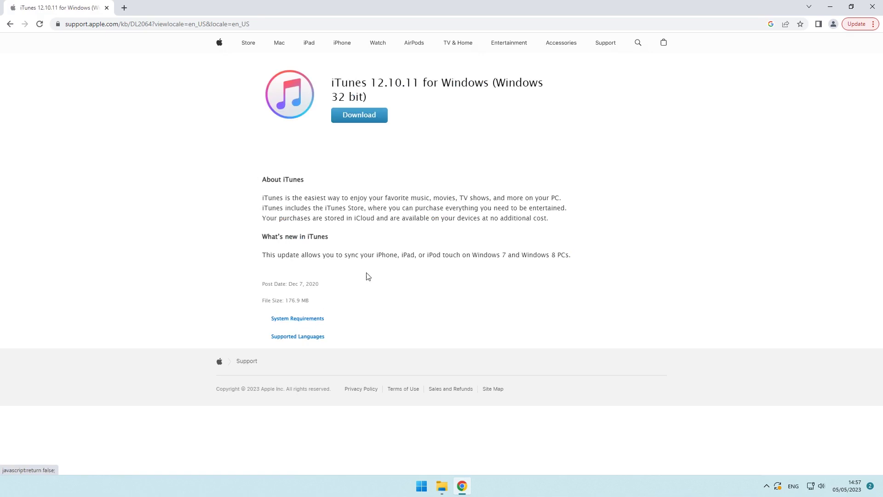
left_click(367, 119)
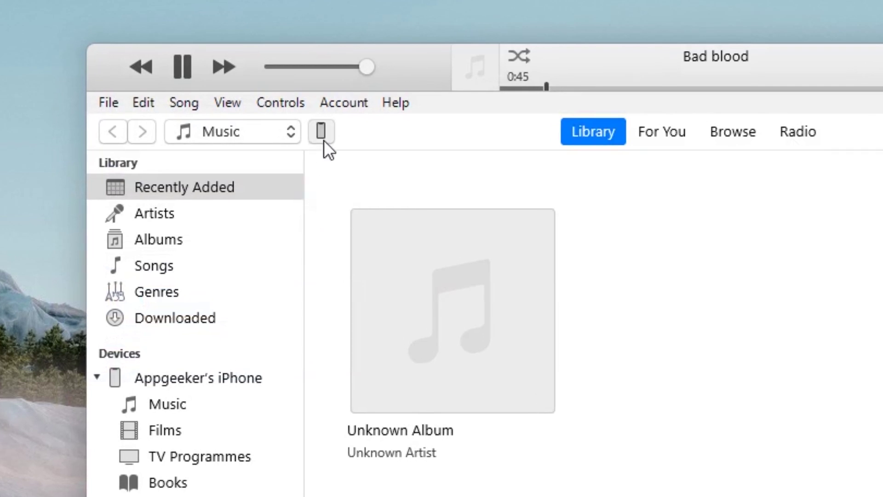
Step: Turn on iPhone music sync for selected items, tick Unknown Artist - Unknown Album, and apply
left_click(323, 131)
left_click(216, 230)
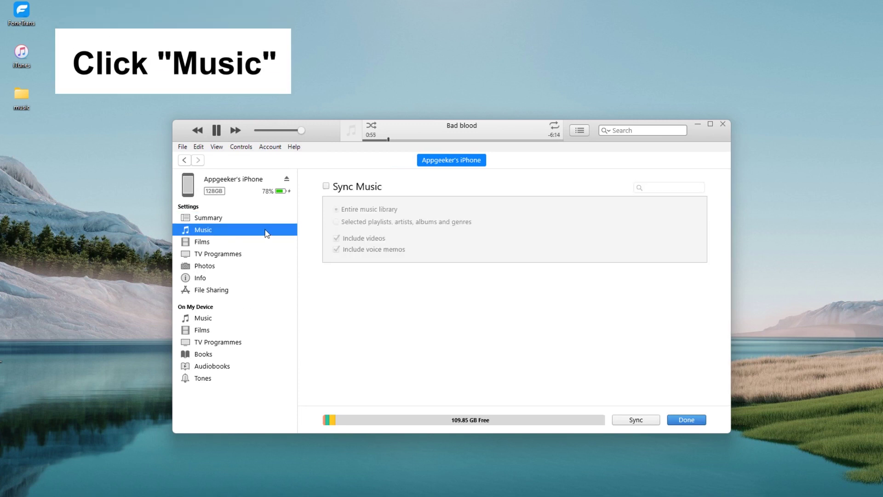
left_click(326, 187)
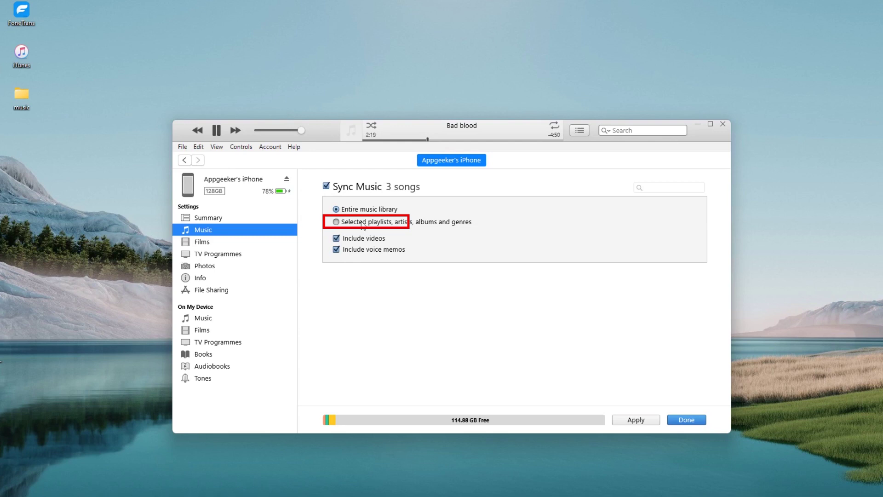
left_click(362, 222)
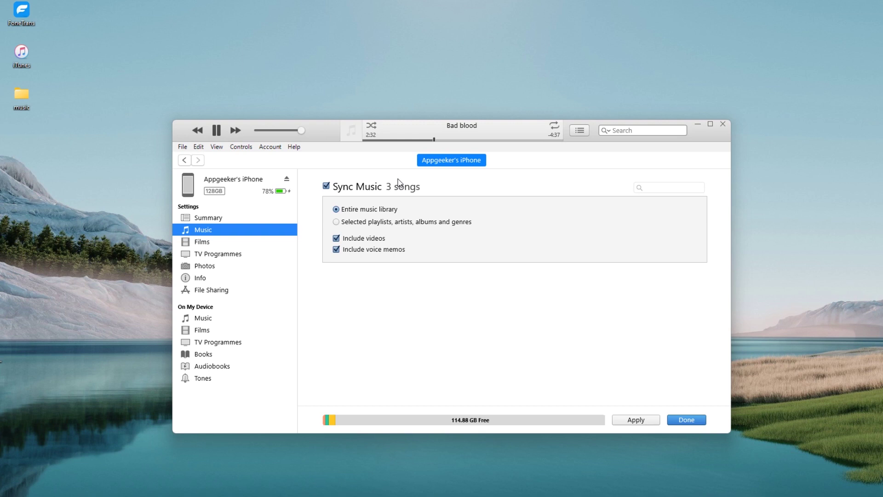
left_click(368, 222)
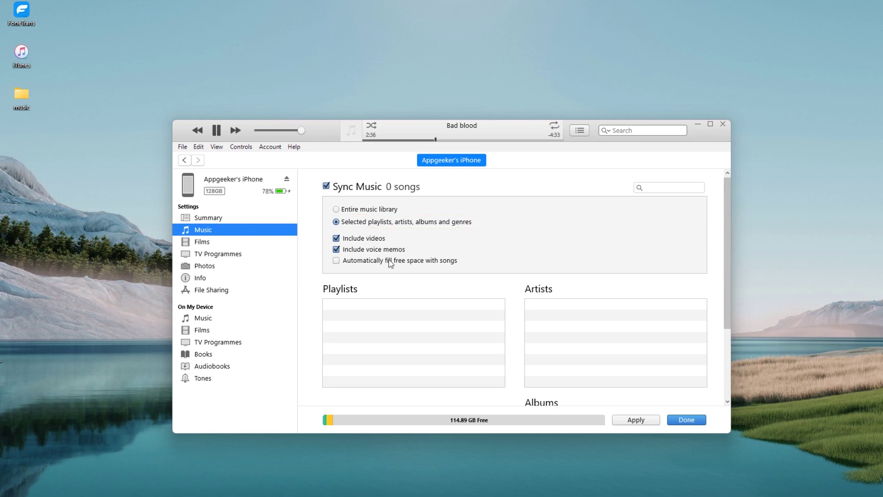
scroll(417, 340, "down", 3)
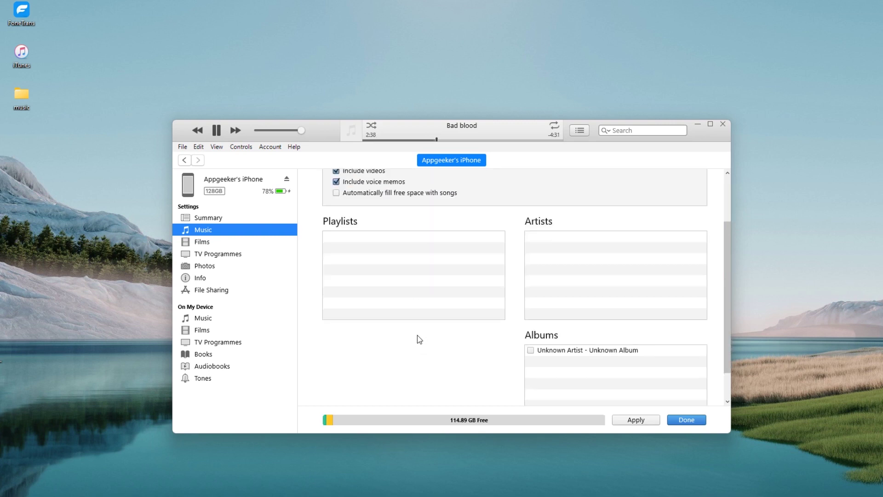
left_click(582, 352)
scroll(581, 355, "down", 2)
scroll(603, 345, "up", 2)
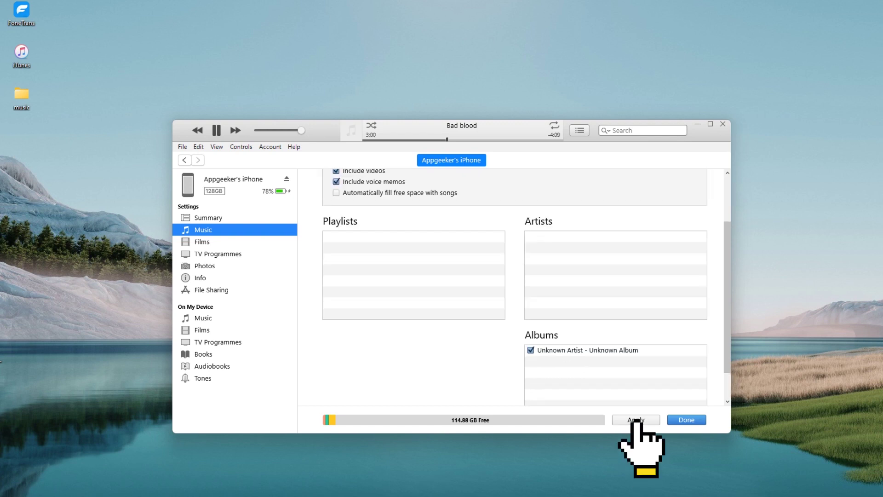
left_click(635, 419)
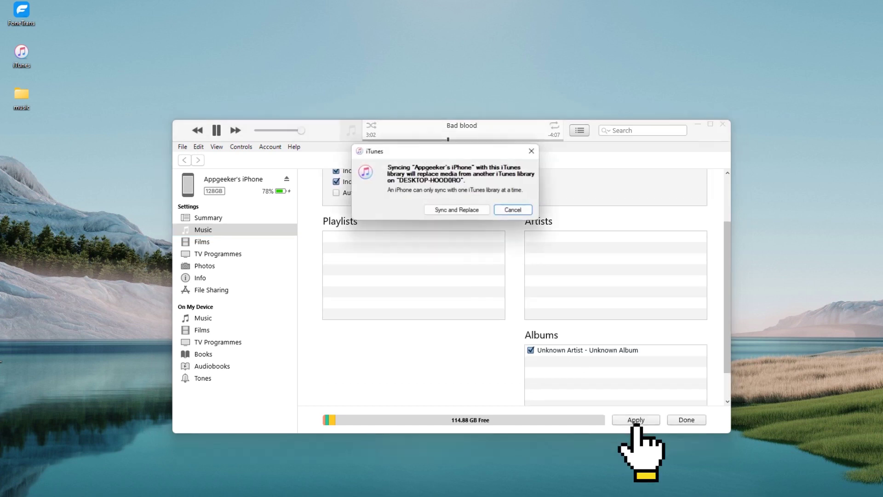
Step: Confirm the media replacement, apply 'Manually manage music and videos', and return to the library
left_click(456, 210)
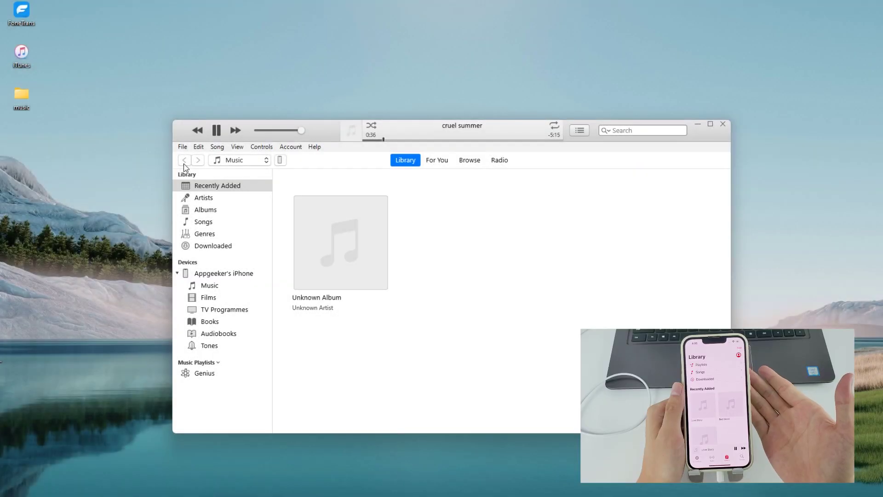
left_click(281, 161)
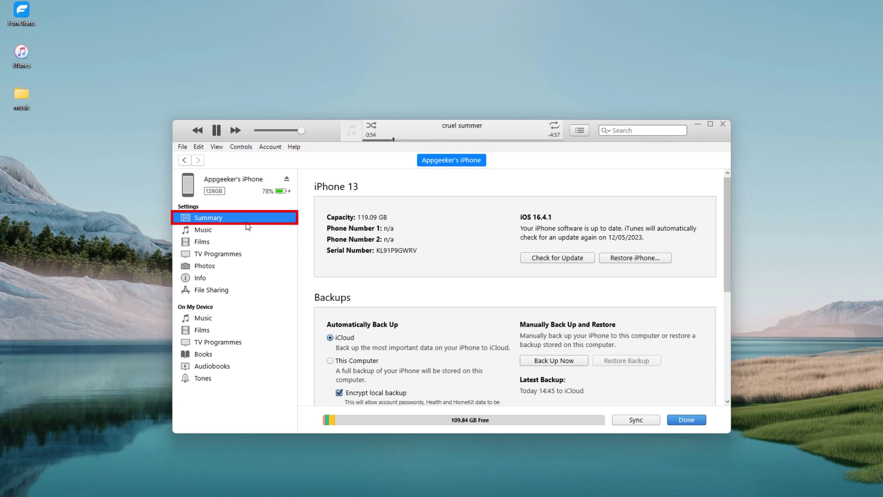
scroll(544, 276, "down", 5)
scroll(545, 277, "down", 3)
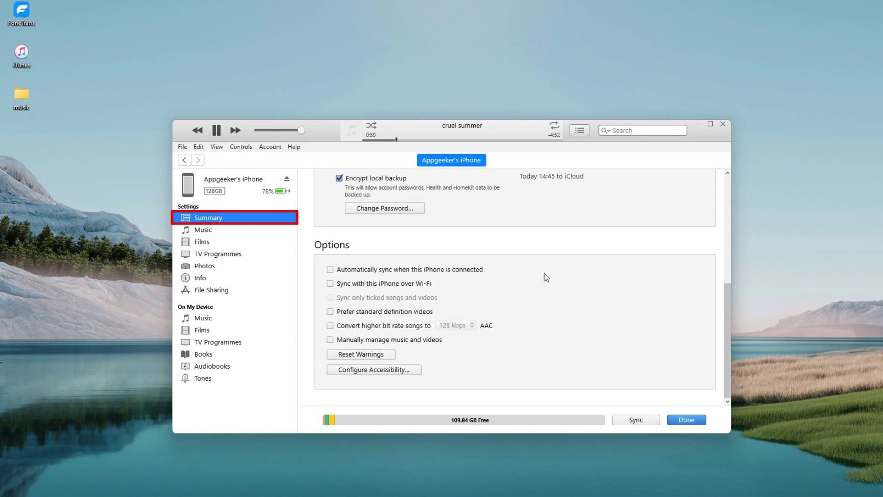
left_click(385, 342)
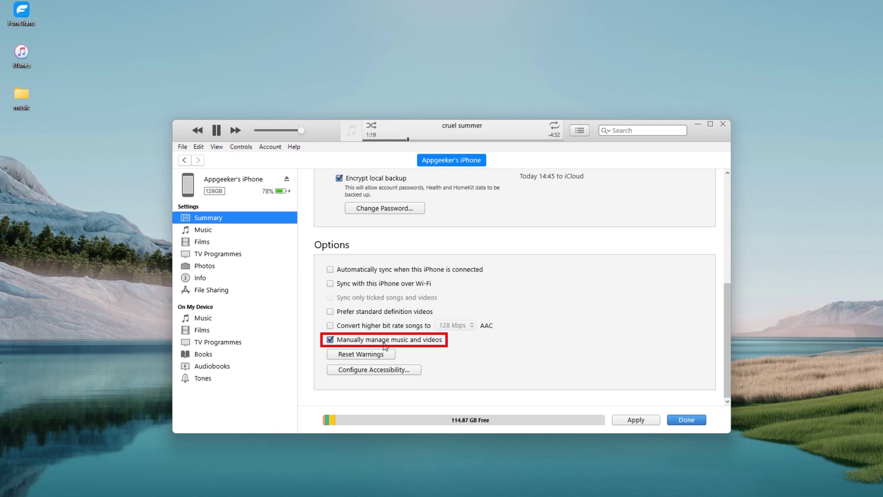
left_click(635, 420)
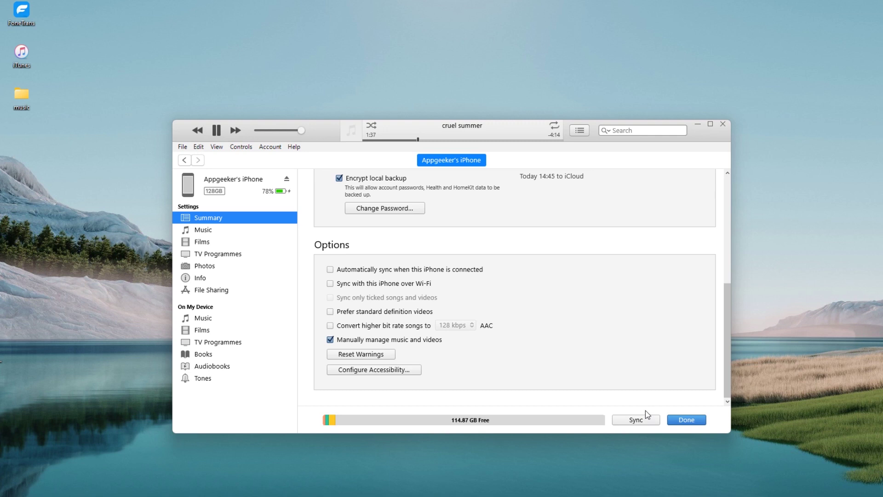
left_click(185, 160)
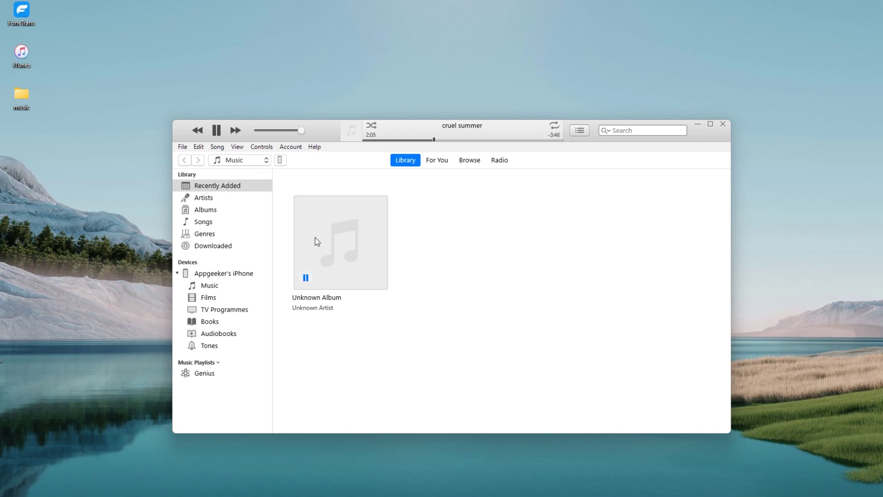
Step: Drag the Unknown Album artwork onto the iPhone under Devices
mouse_move(318, 248)
left_mouse_down()
mouse_move(289, 283)
mouse_move(196, 285)
left_mouse_up()
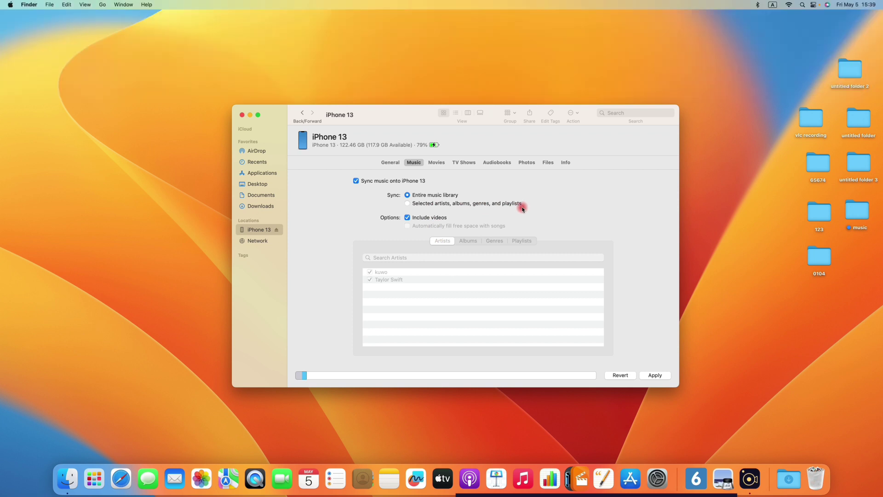
Step: Turn on Sync music for iPhone 13 in Finder and confirm Remove & Sync
left_click(436, 203)
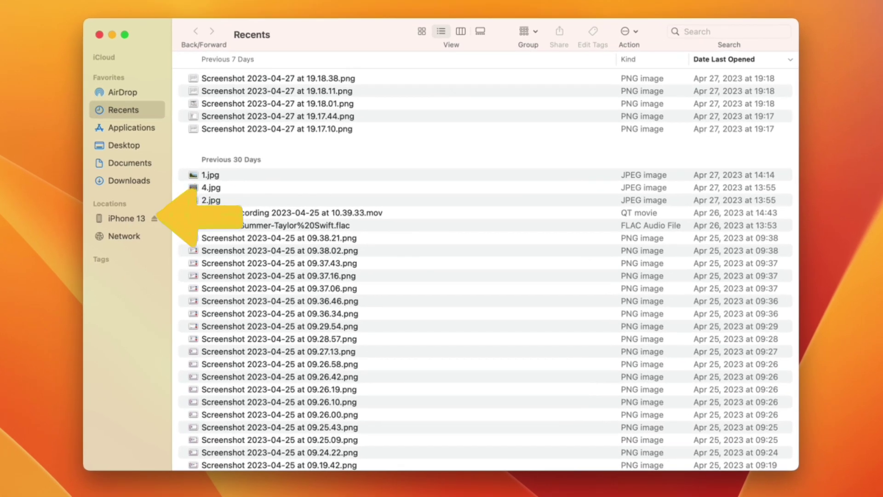
left_click(142, 218)
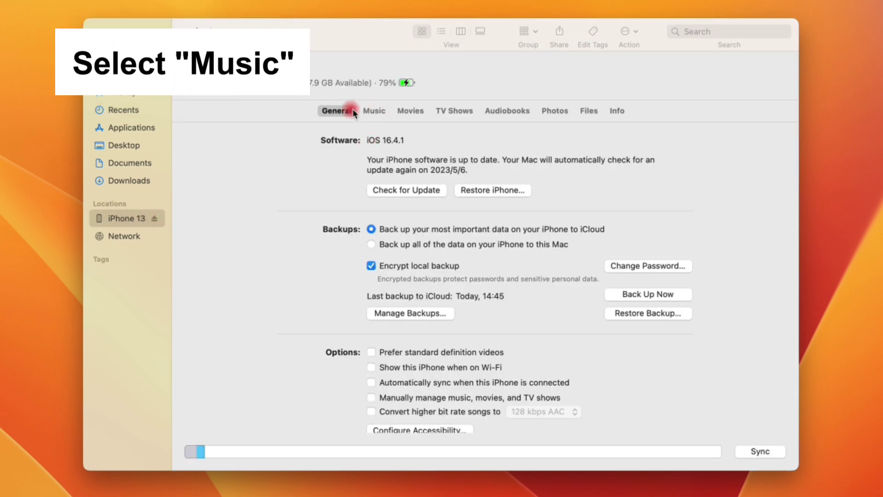
left_click(383, 112)
left_click(375, 141)
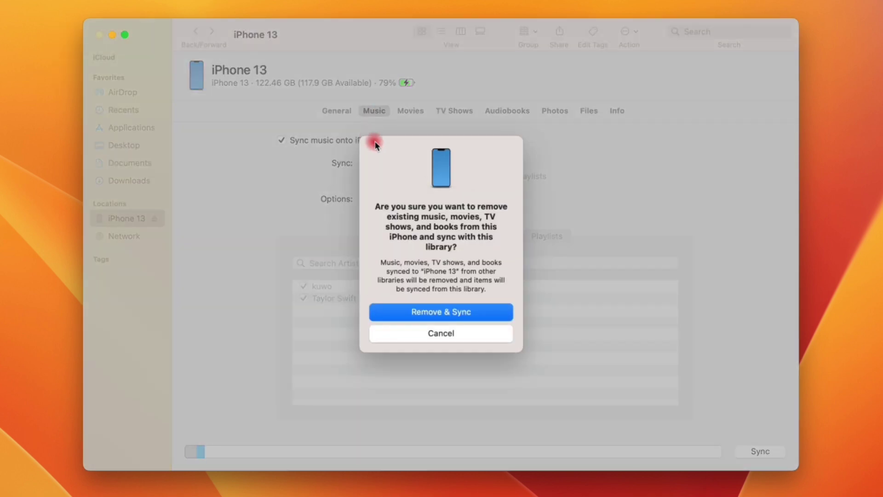
left_click(432, 309)
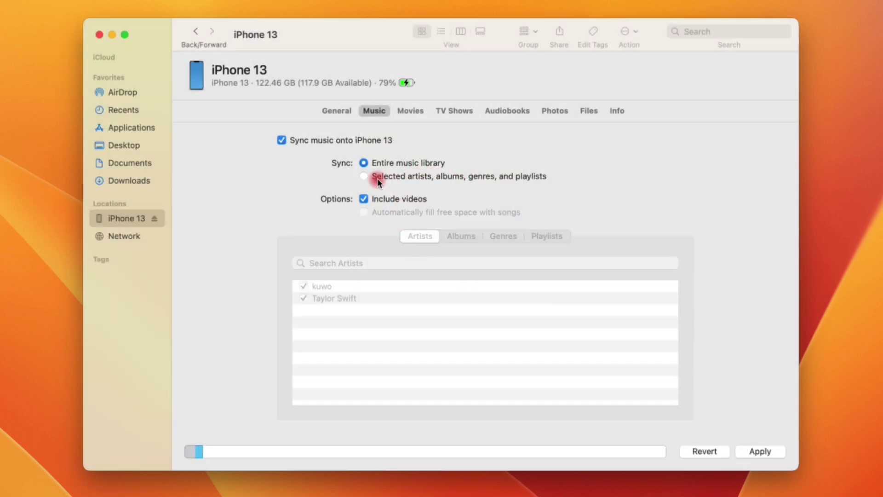
Step: Sync only the selected artist kuwo, confirming Sync and Replace
left_click(365, 176)
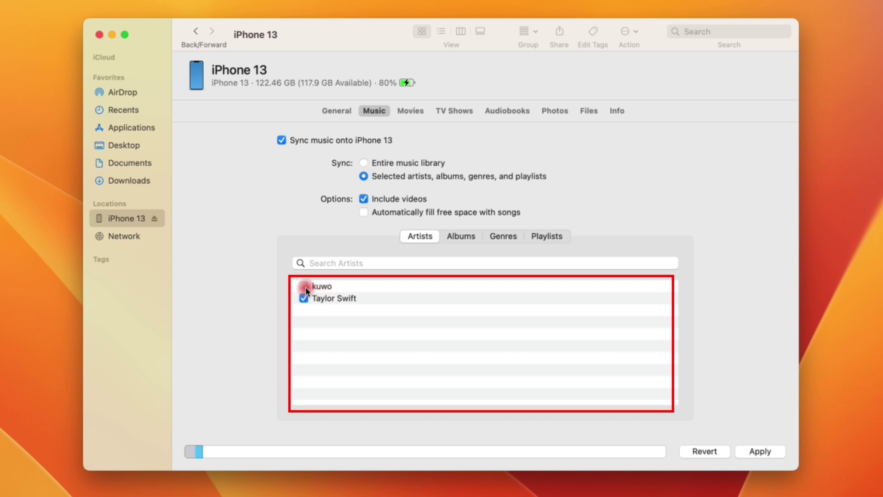
left_click(305, 286)
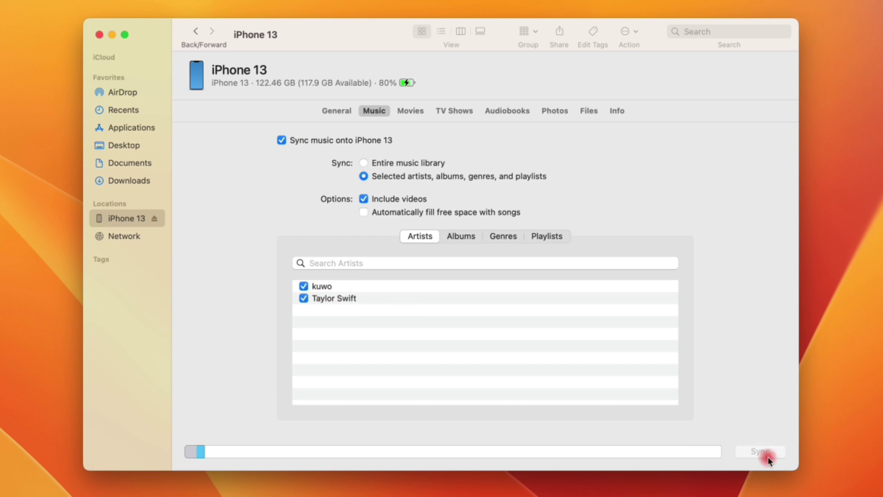
left_click(767, 456)
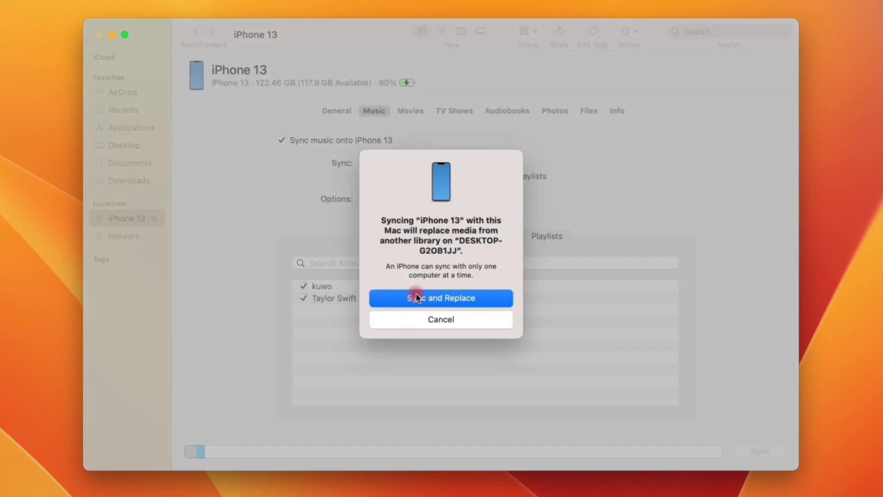
left_click(416, 293)
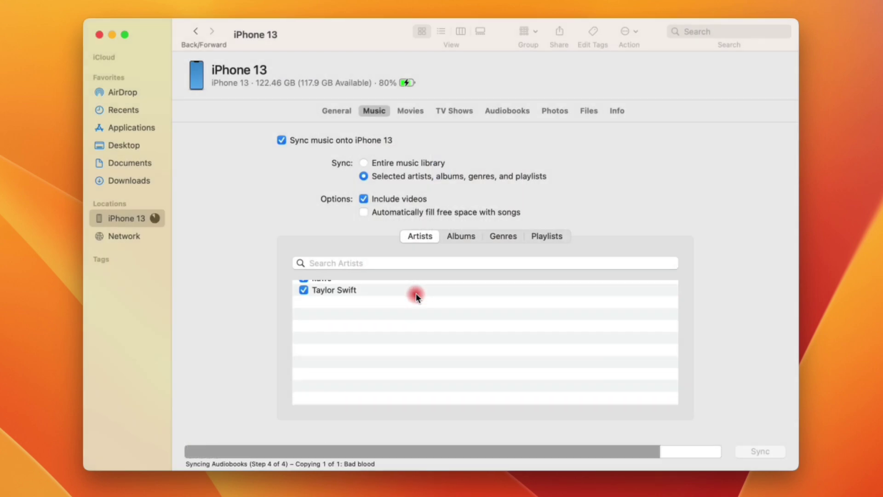
scroll(416, 293, "up", 1)
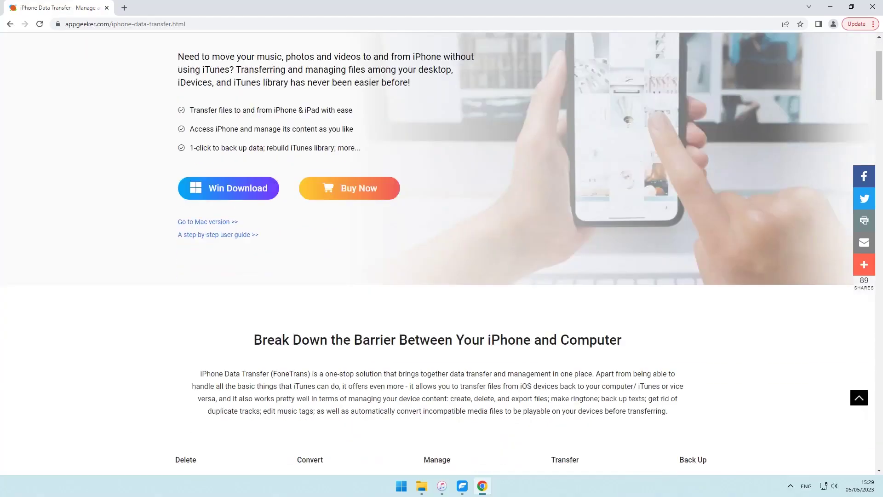
scroll(442, 248, "down", 5)
scroll(442, 248, "down", 3)
scroll(441, 248, "down", 5)
scroll(442, 249, "down", 5)
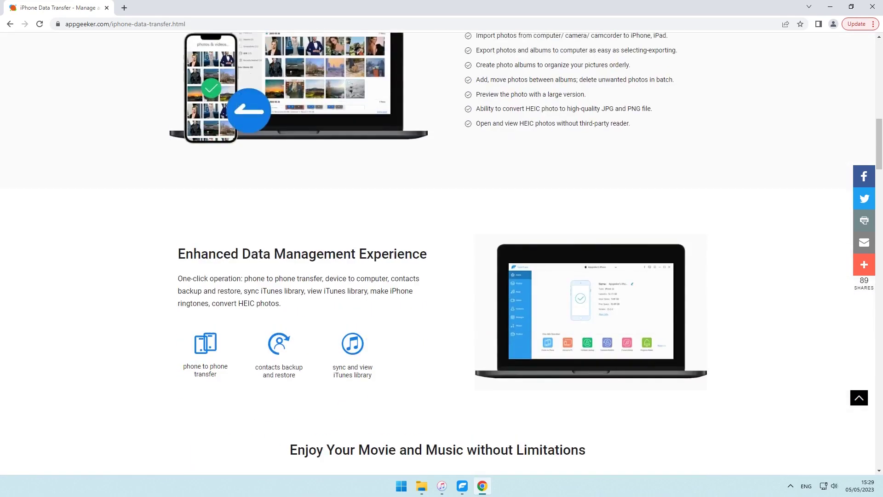
scroll(442, 248, "down", 3)
scroll(442, 248, "down", 3)
scroll(442, 248, "down", 5)
scroll(441, 248, "down", 3)
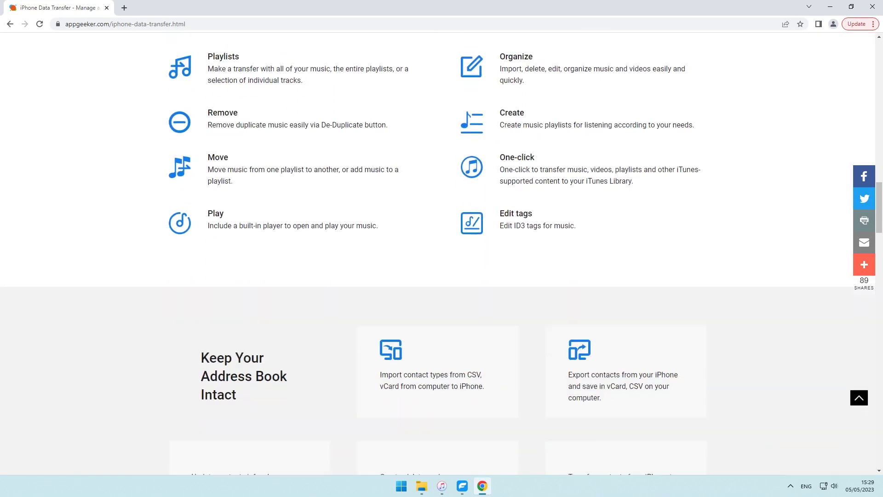
scroll(441, 248, "down", 2)
scroll(441, 249, "down", 3)
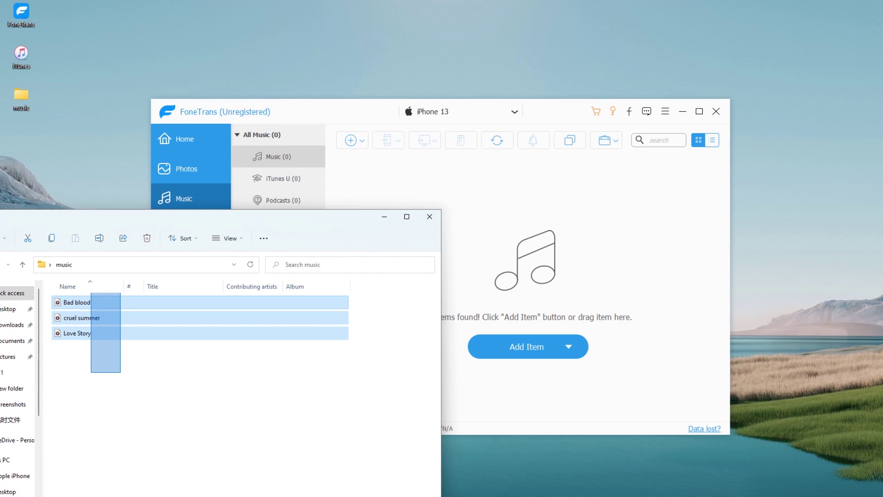